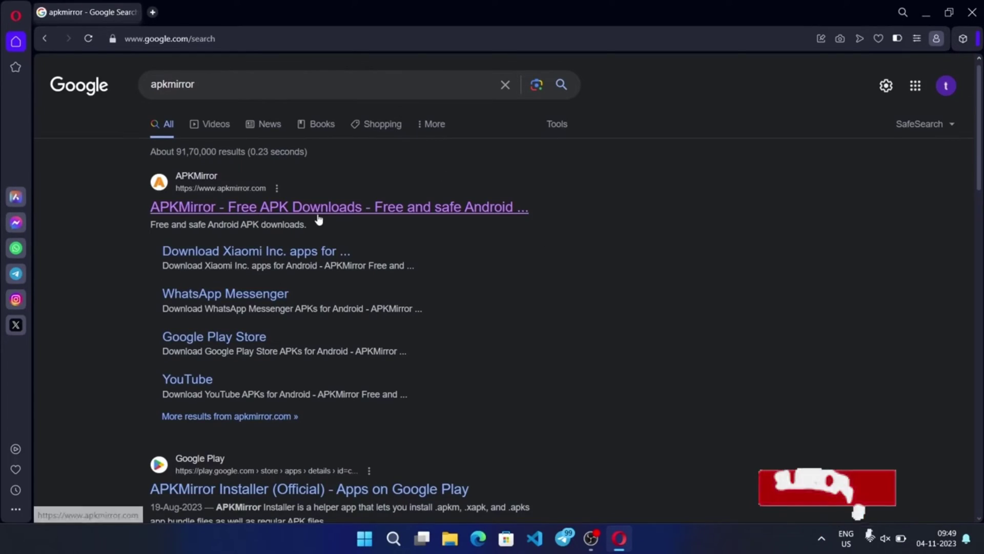
scroll(439, 231, down, 3)
scroll(444, 234, up, 1)
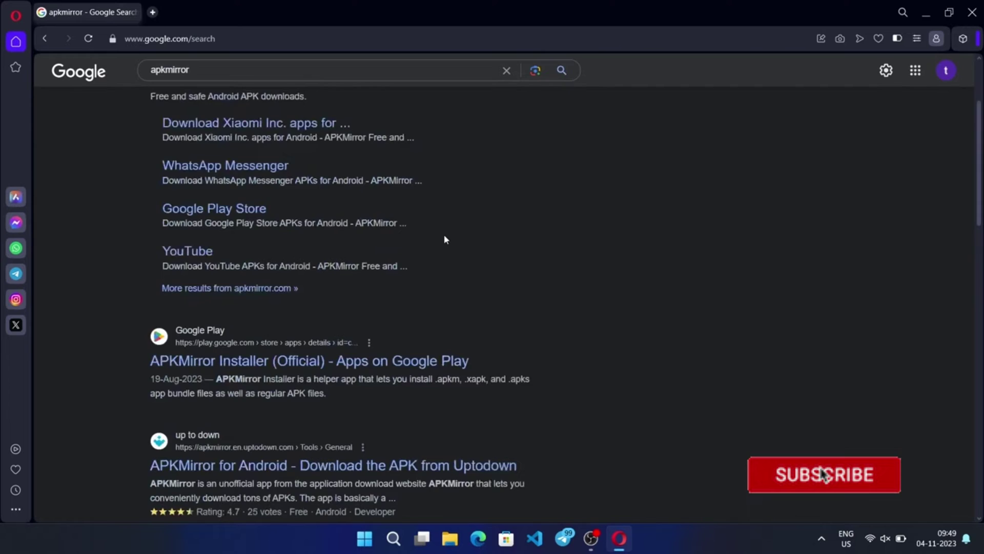
scroll(443, 235, up, 2)
- Reach the Google Chrome 118.0.5993.112 release page and check a variant's release date
click(284, 215)
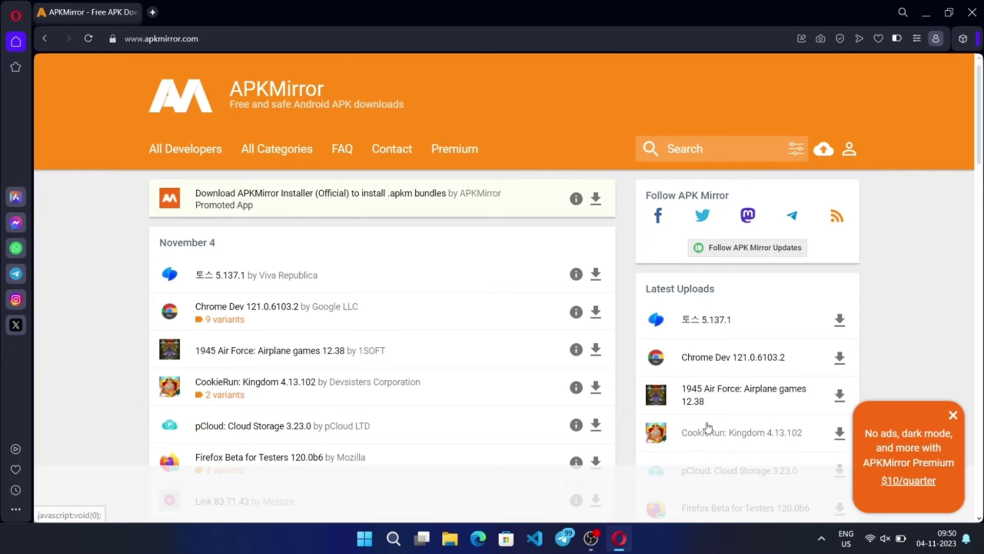
scroll(417, 330, down, 1)
scroll(451, 329, down, 3)
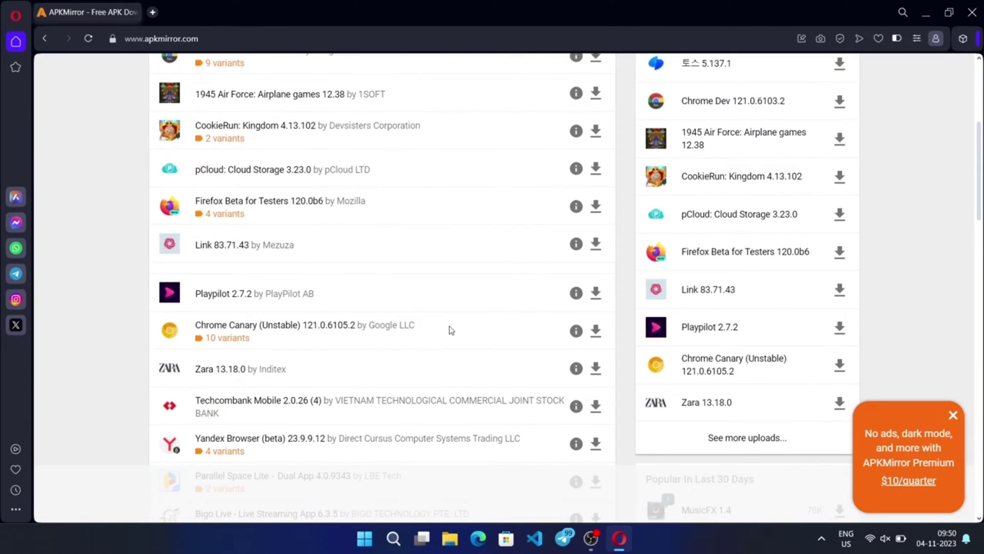
scroll(451, 330, down, 2)
scroll(450, 331, down, 3)
scroll(451, 331, up, 10)
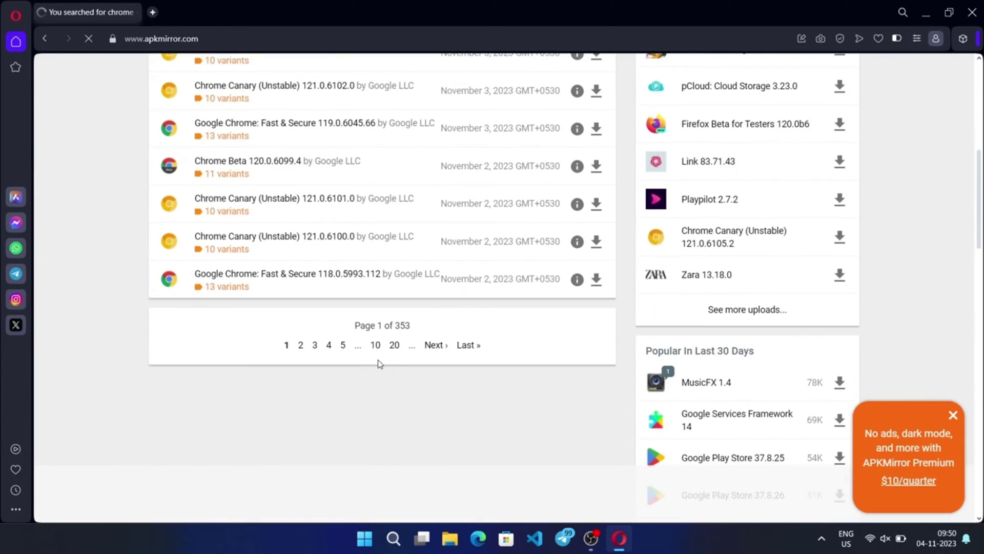
click(286, 277)
scroll(588, 347, down, 3)
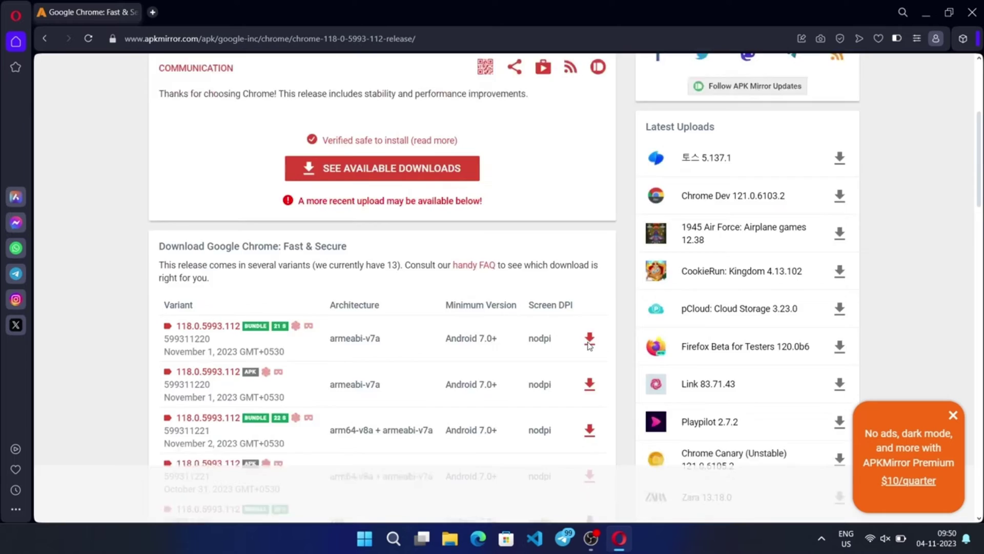
scroll(589, 347, down, 2)
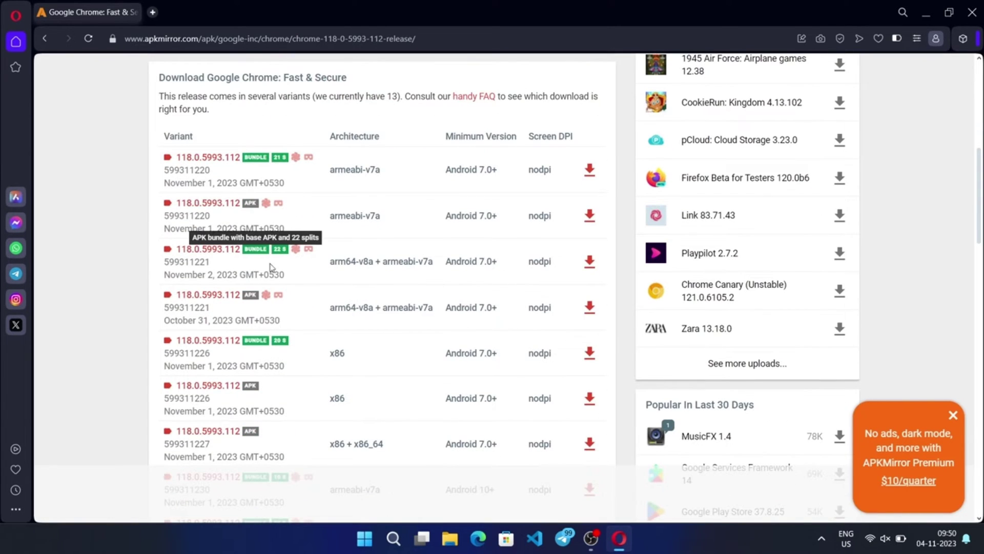
scroll(278, 300, down, 3)
scroll(308, 307, down, 2)
scroll(340, 323, up, 4)
scroll(340, 323, up, 1)
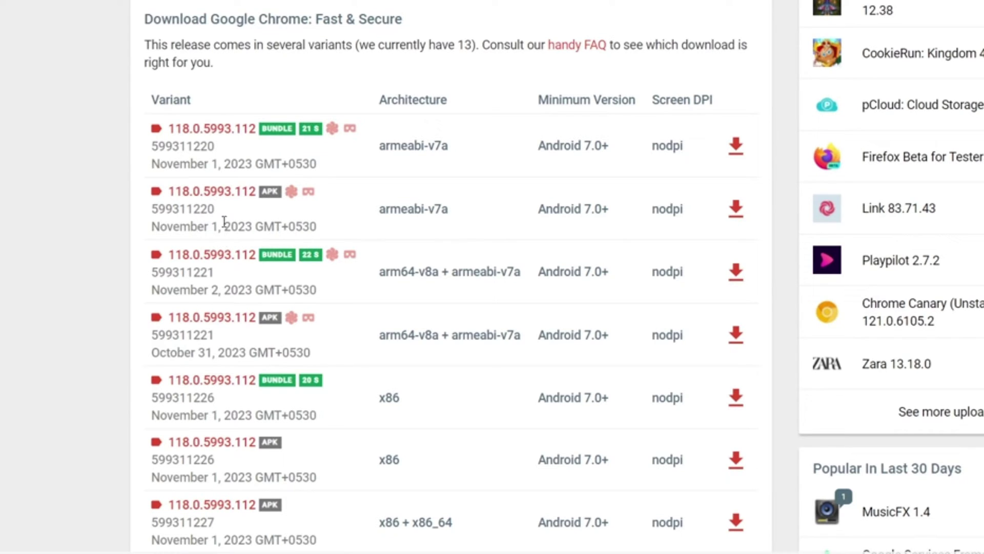
drag(155, 226, 294, 228)
- Compare variants by minimum Android version and nodpi before choosing armeabi-v7a
click(267, 180)
drag(586, 209, 688, 212)
click(689, 211)
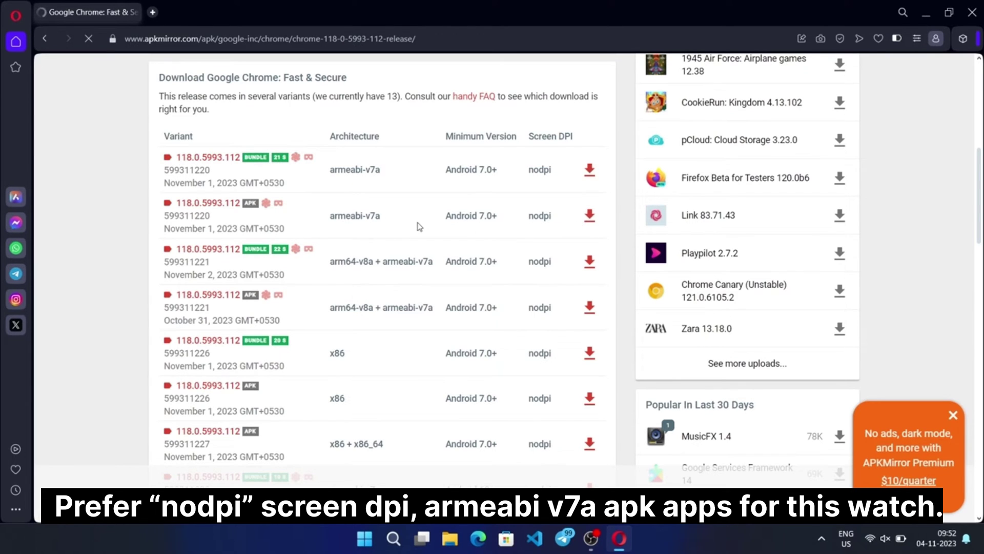
scroll(418, 227, down, 2)
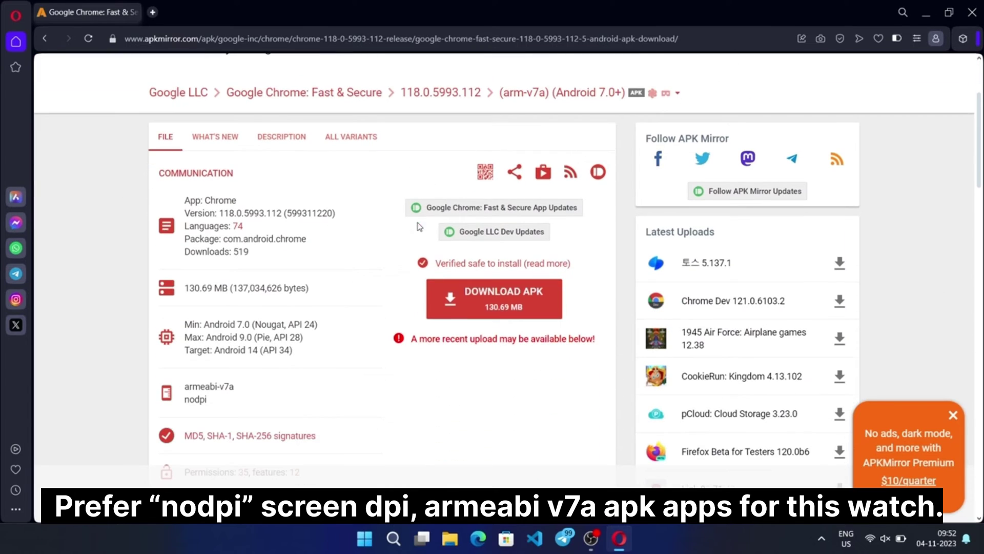
- Download the Chrome APK and review the universal and armeabi-v7a variants for the other apps
click(494, 299)
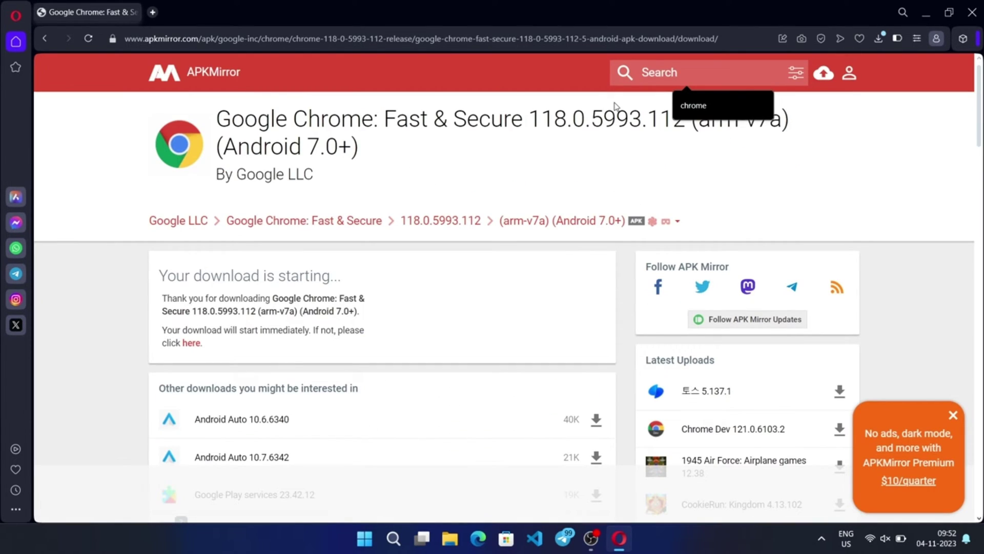
text(you)
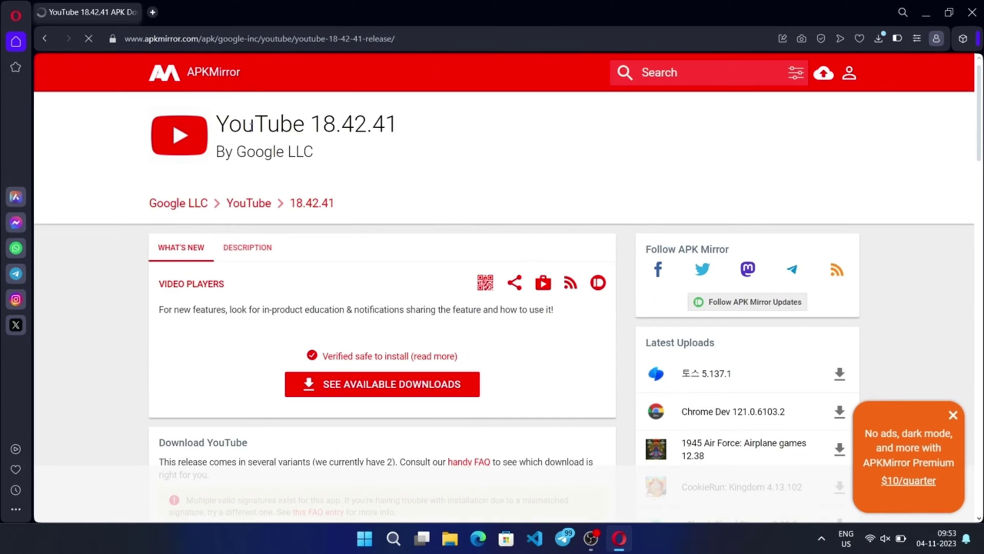
scroll(421, 237, down, 5)
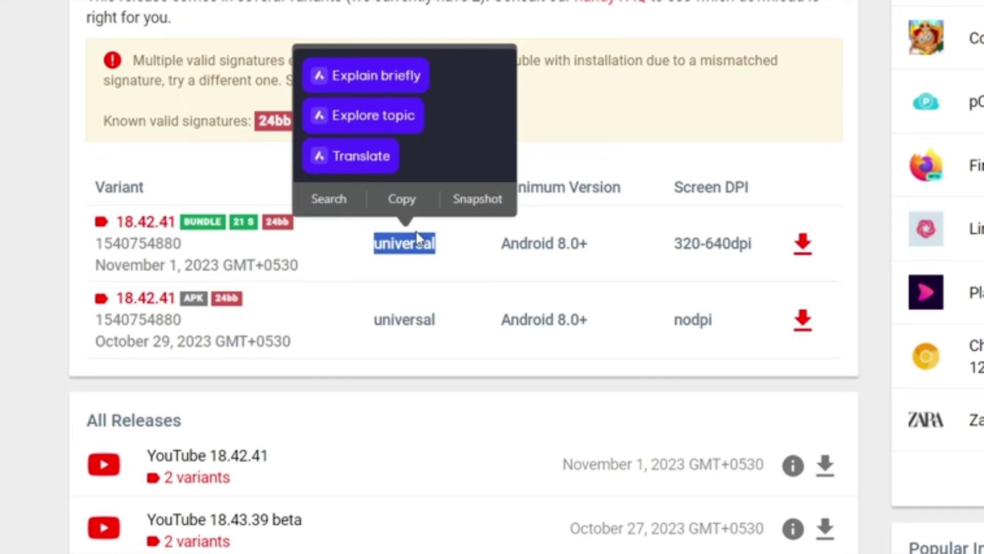
click(465, 259)
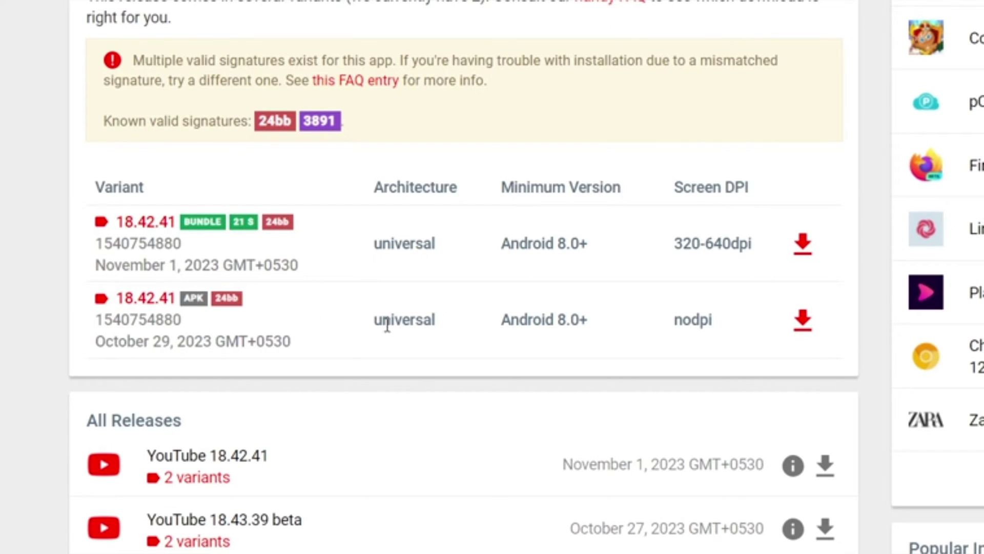
scroll(631, 136, down, 5)
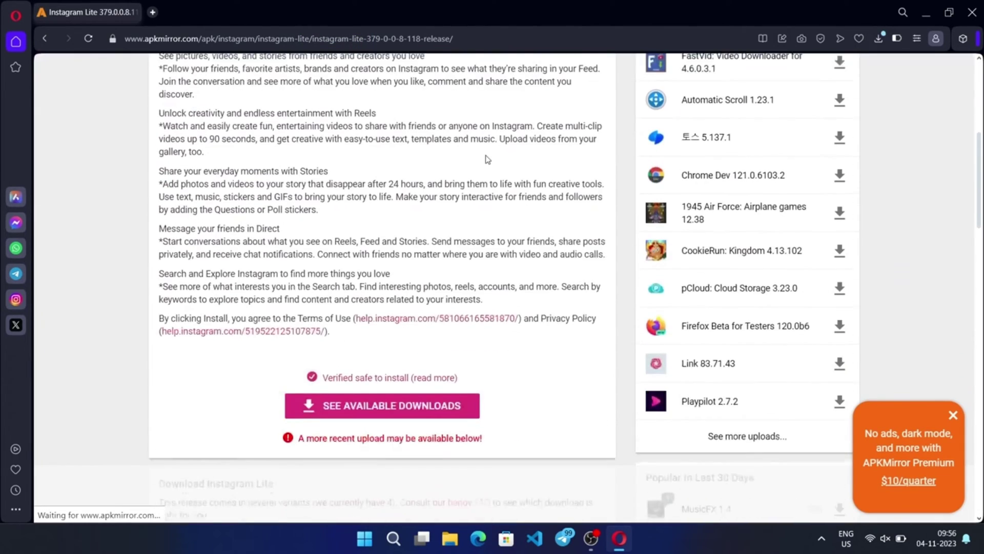
scroll(484, 149, down, 3)
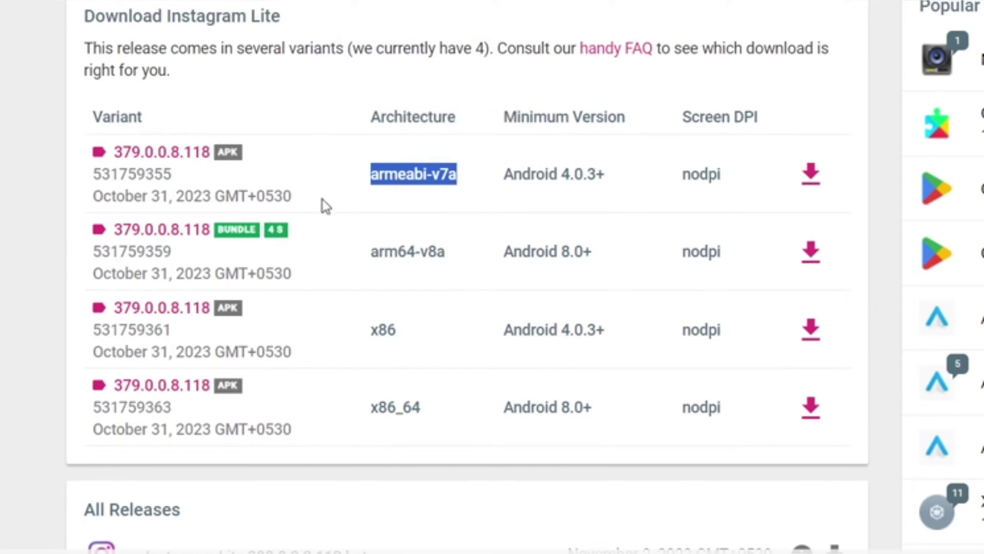
click(359, 282)
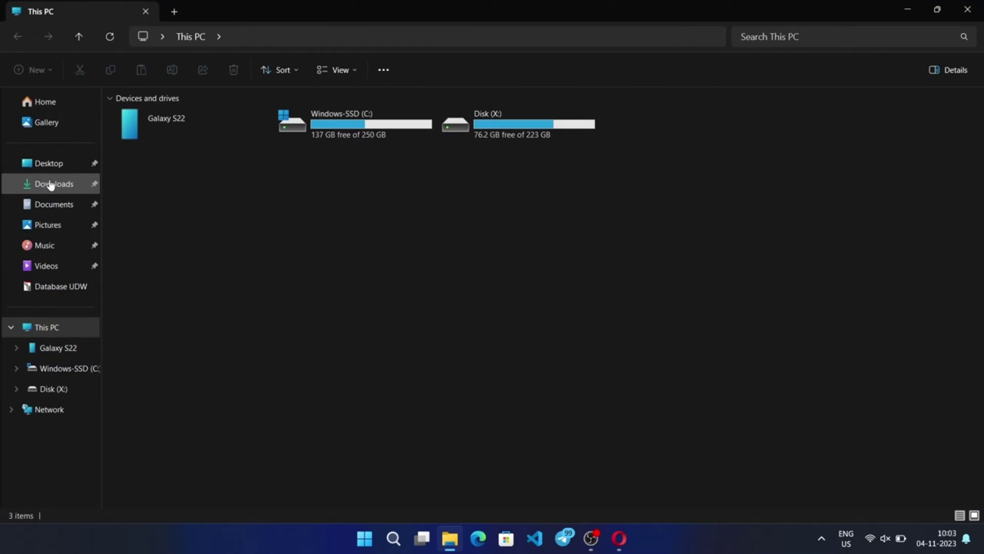
- Move the four downloaded APKs into Galaxy S22 > Internal storage > Download
click(51, 183)
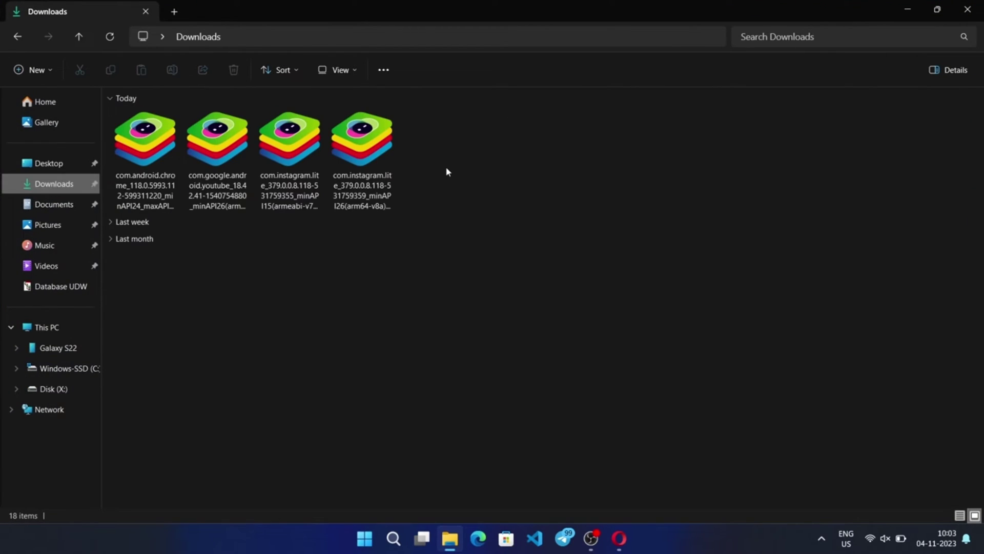
drag(446, 172, 148, 162)
click(58, 347)
double_click(177, 103)
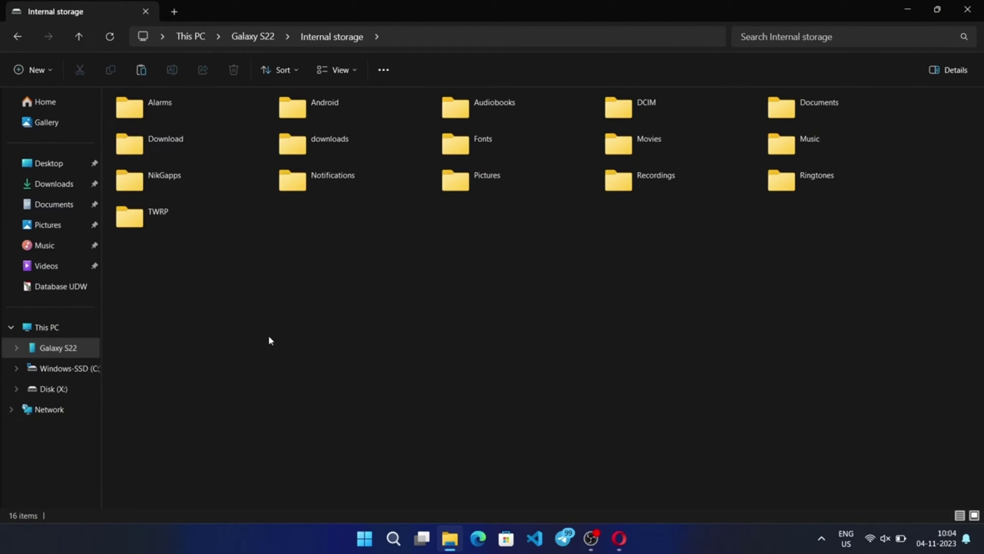
double_click(210, 146)
key(ctrl+v)
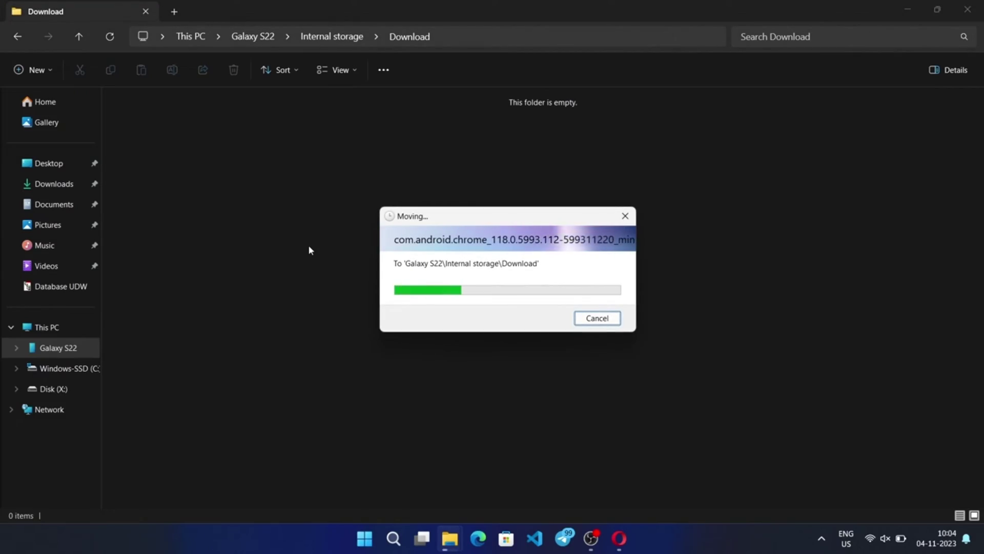